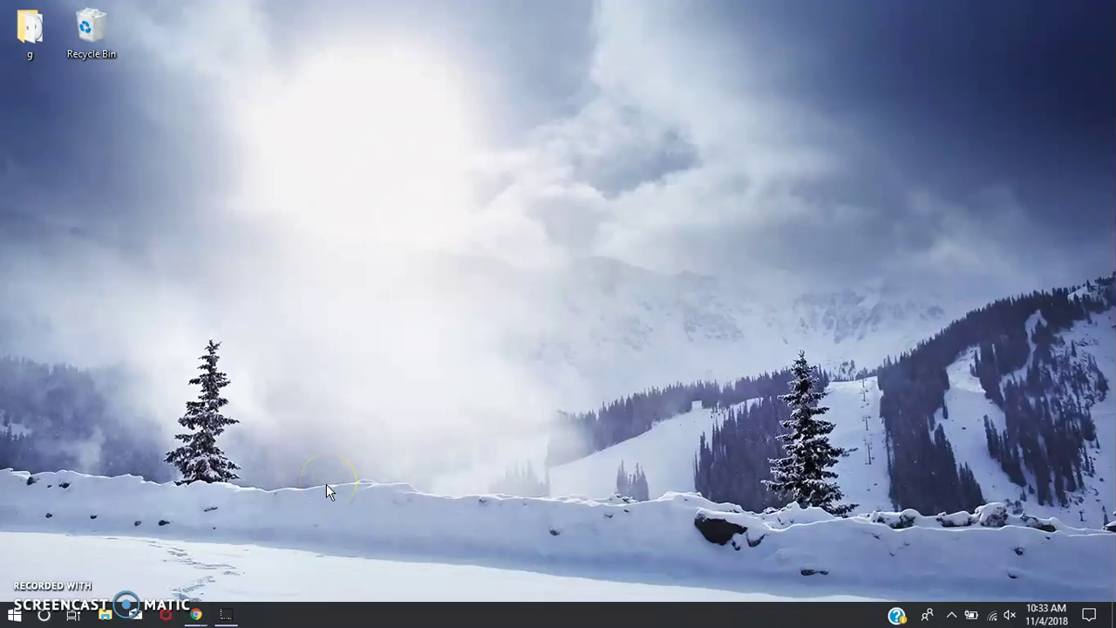
Open the Windows Start menu to reach the Google Chrome tile
click(14, 614)
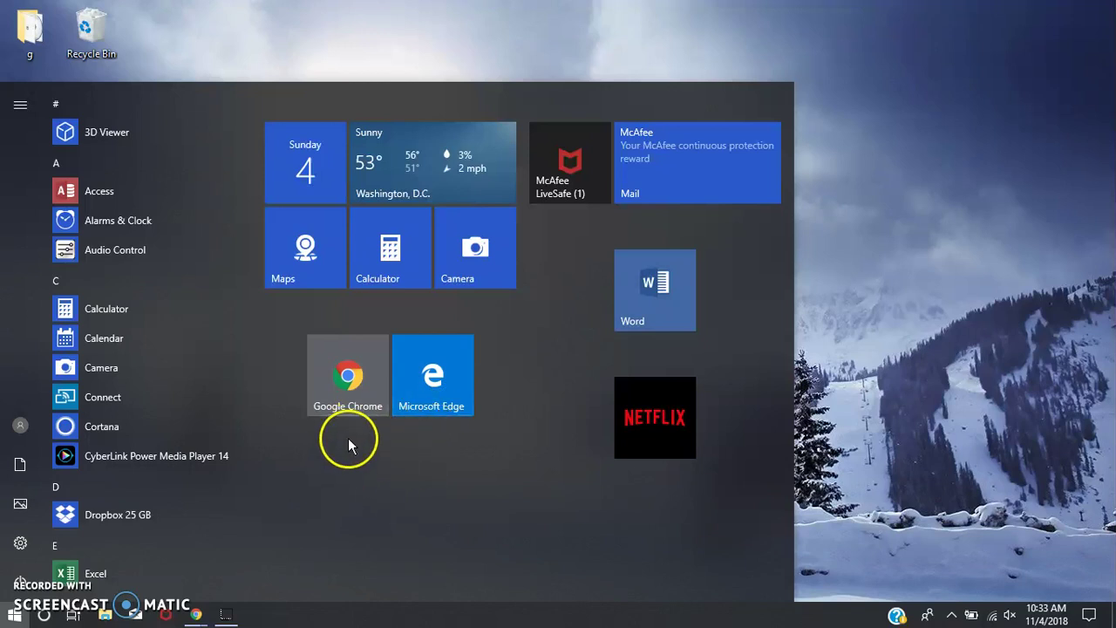
Launch Chrome maximized and go to kahoot.com
click(364, 397)
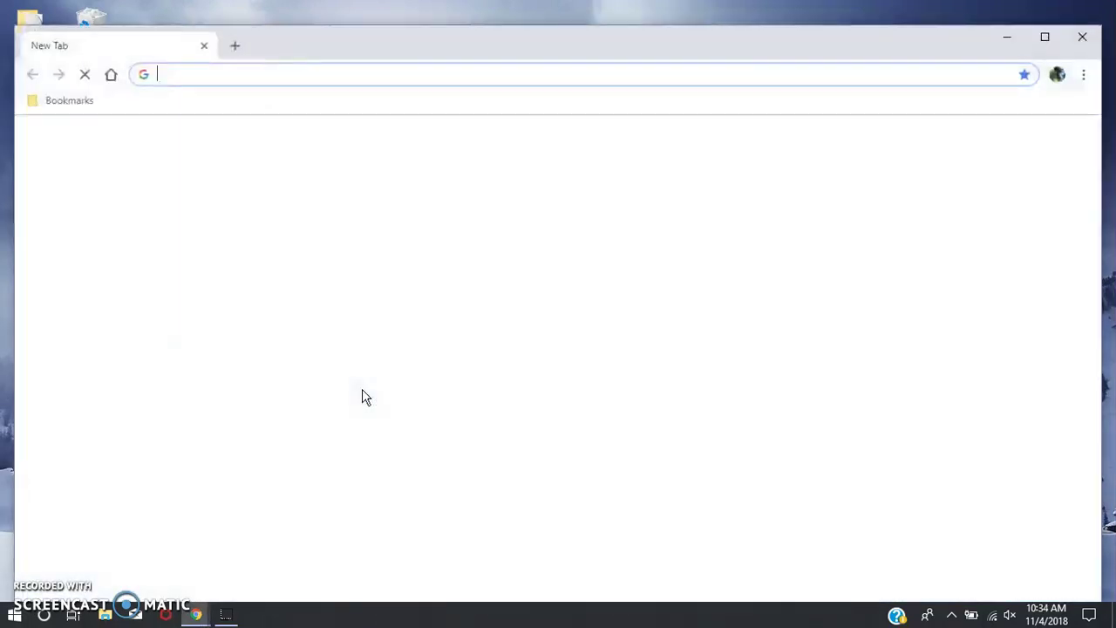
click(1049, 37)
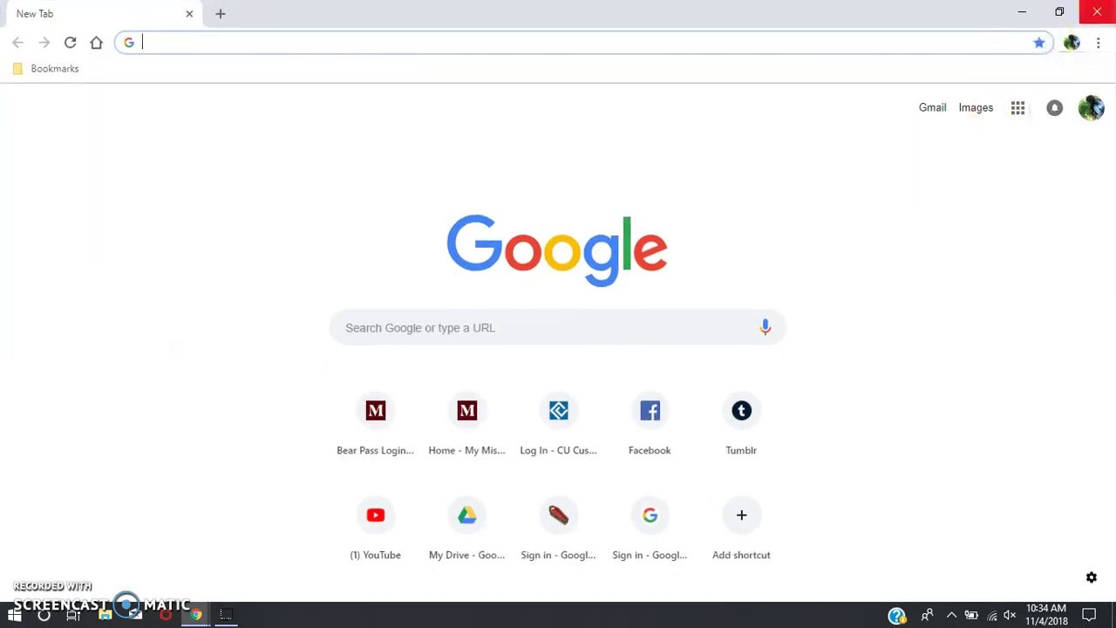
text(kahoot.co)
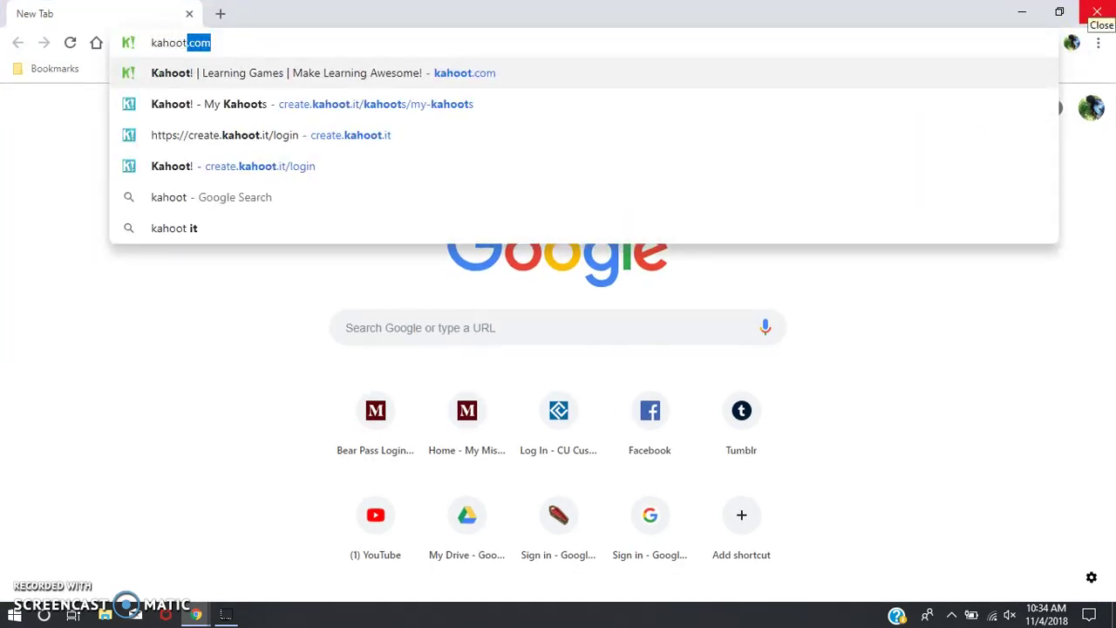
text(m)
key(Return)
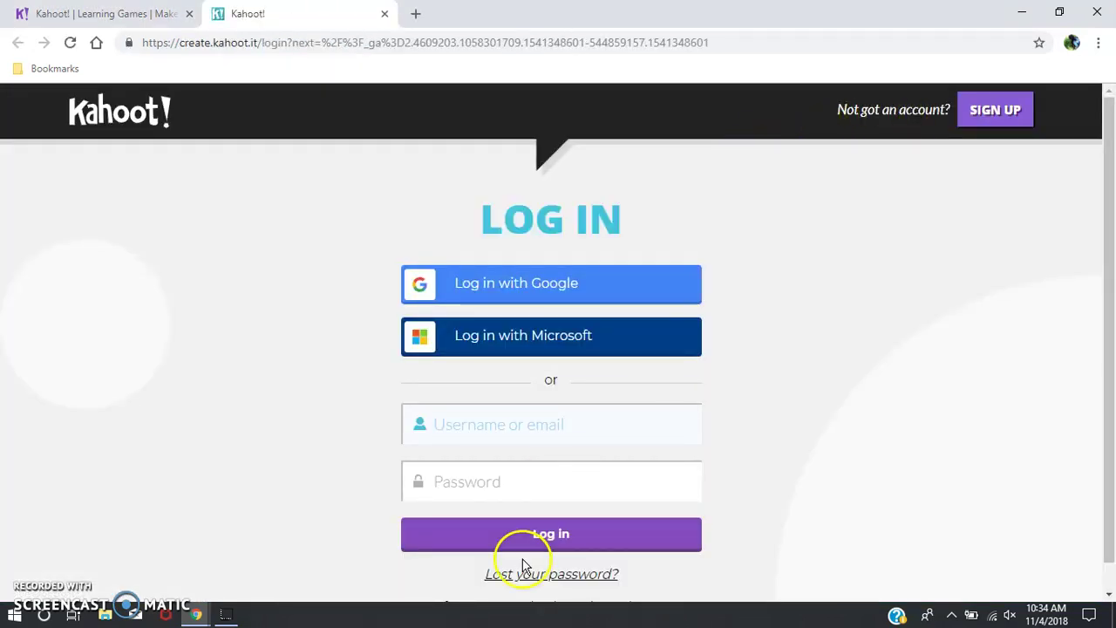
Log in with the account username and password, then scroll to the Create options
click(556, 426)
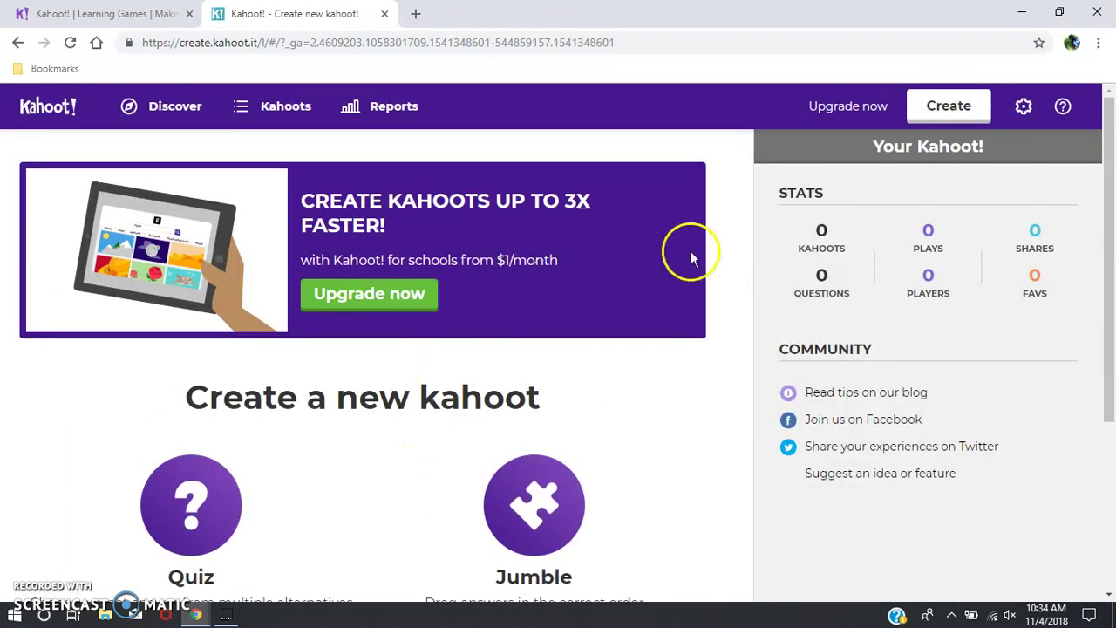
scroll(624, 443, down, 2)
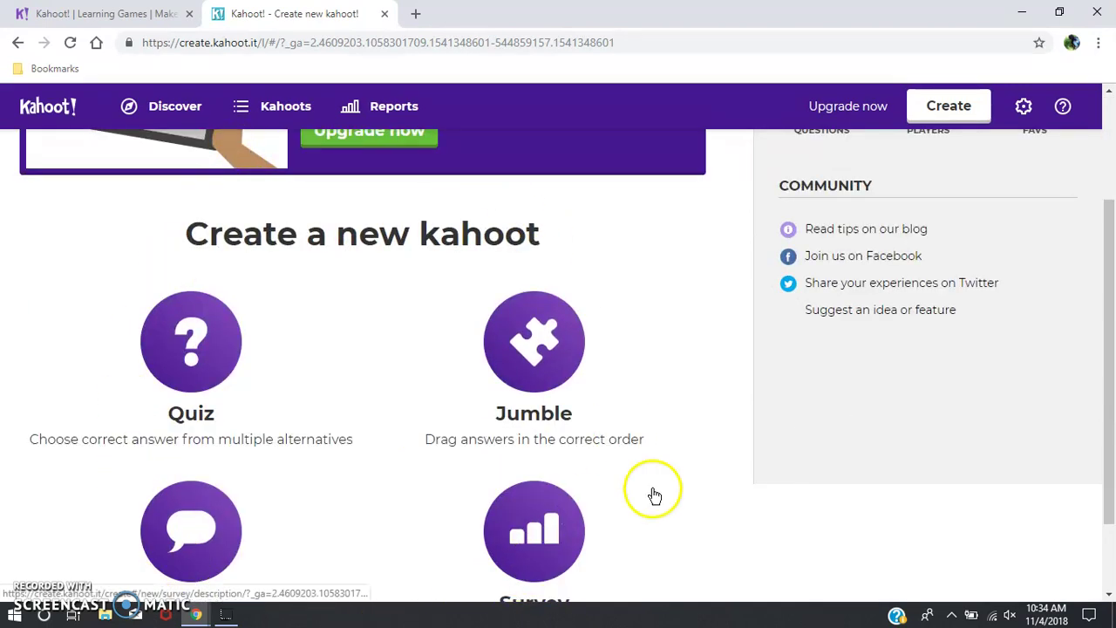
scroll(653, 493, down, 1)
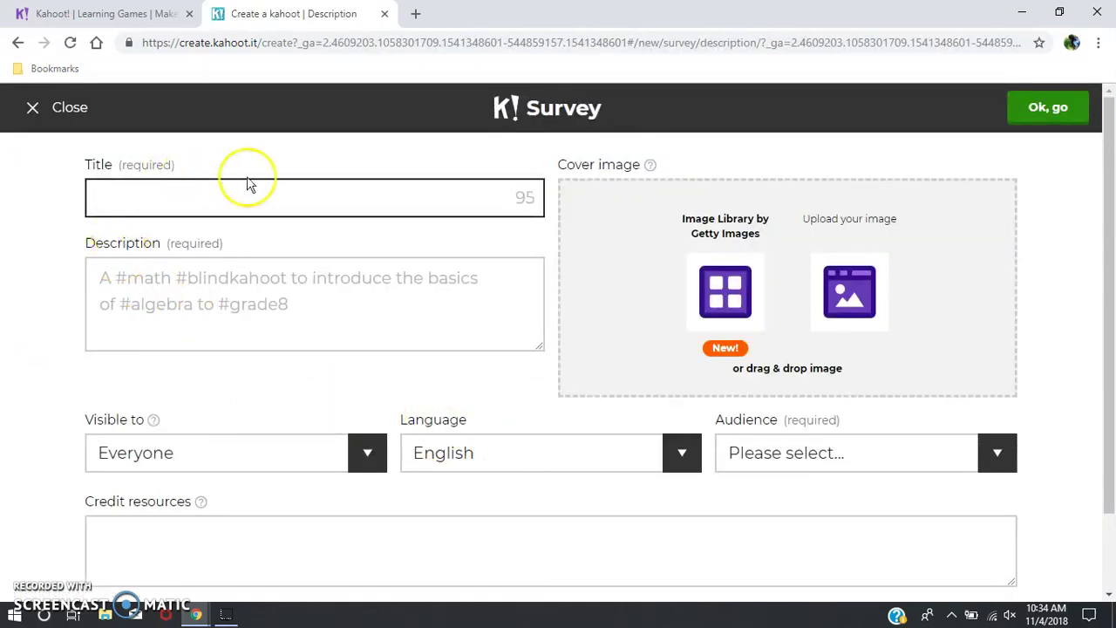
Enter the title 'Favorite Color' and description 'A survey to find out your favorite color.'
scroll(485, 511, down, 2)
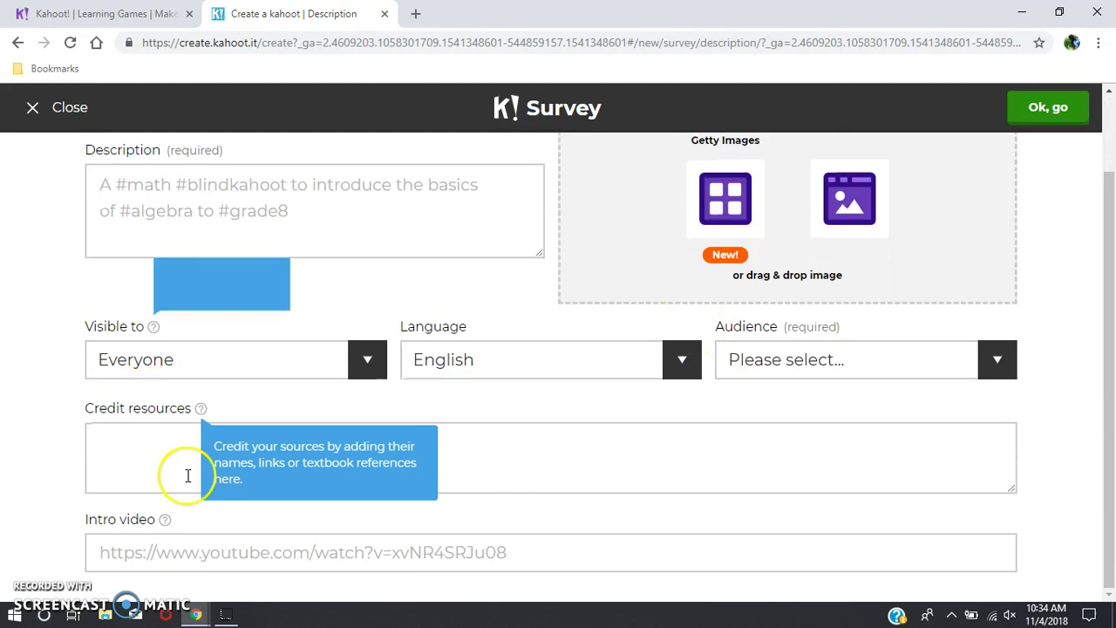
scroll(527, 229, up, 2)
click(142, 196)
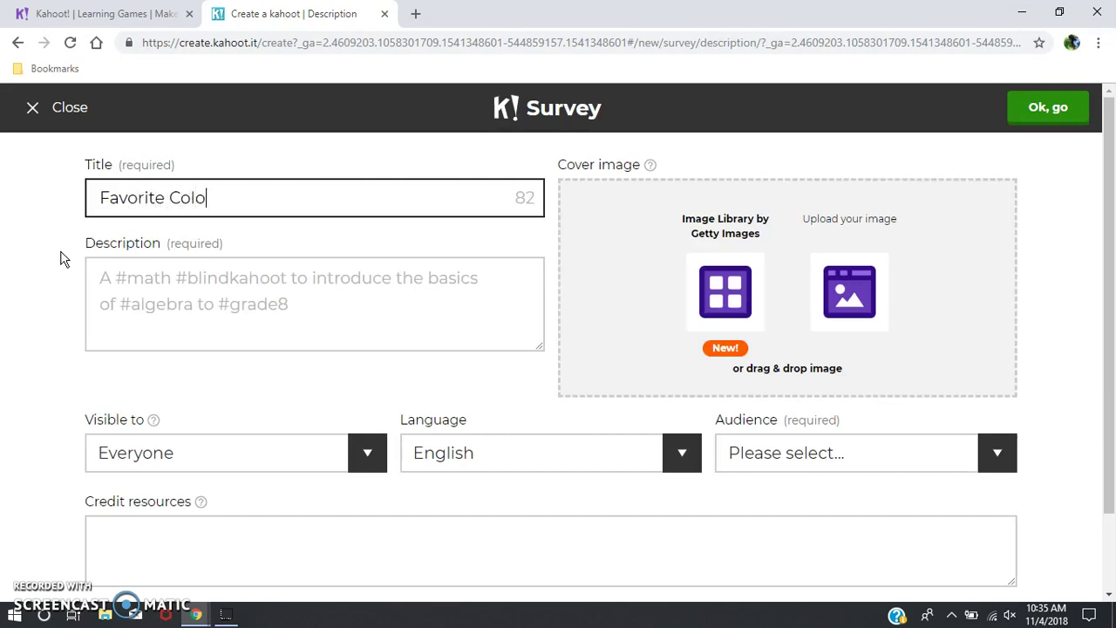
text(r)
key(Tab)
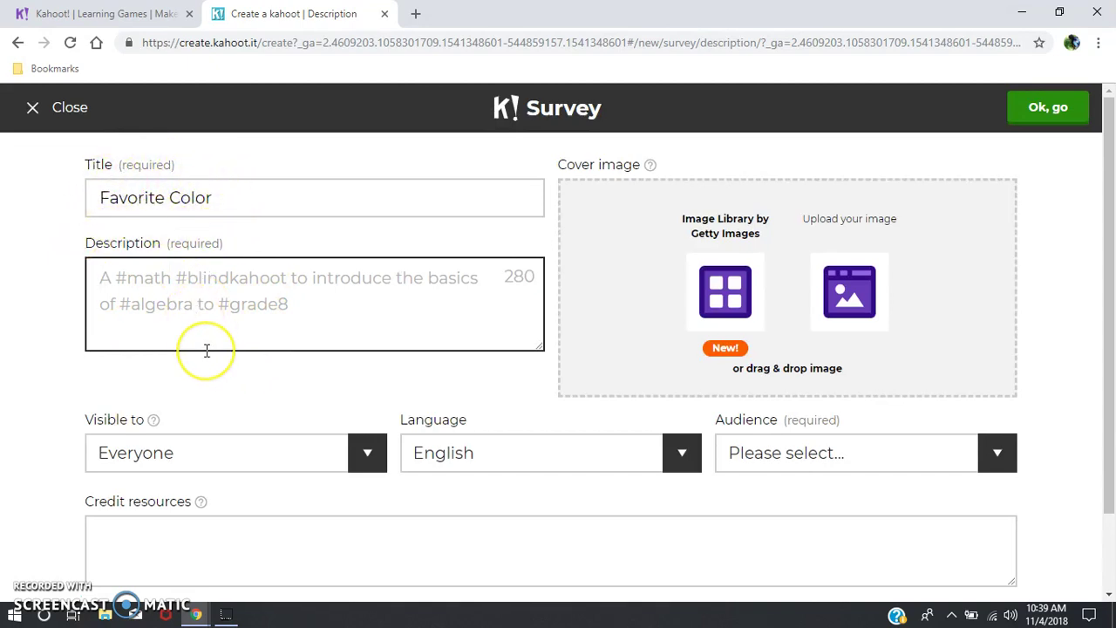
text(A sur)
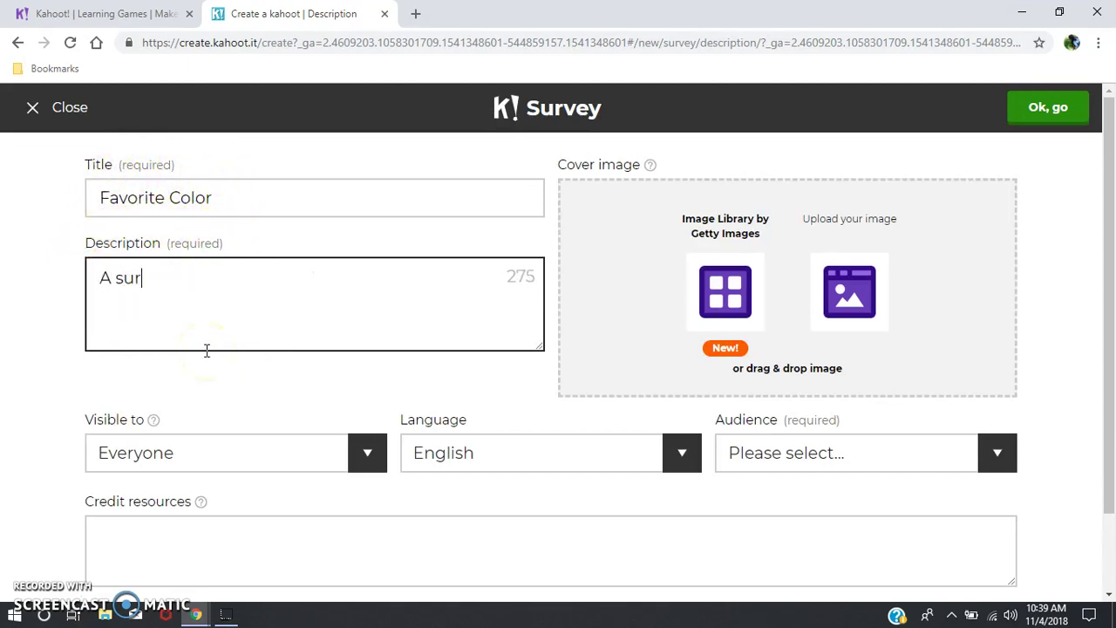
text(vey to fi)
text(nd out your favorite color.)
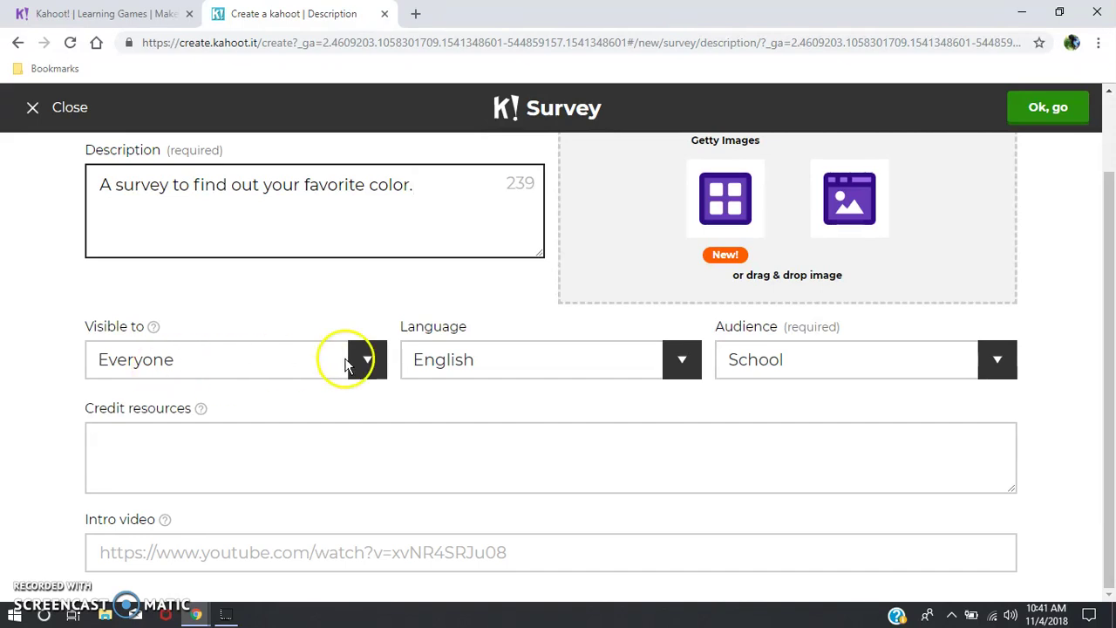
Keep visibility Everyone, language English and audience School
click(375, 370)
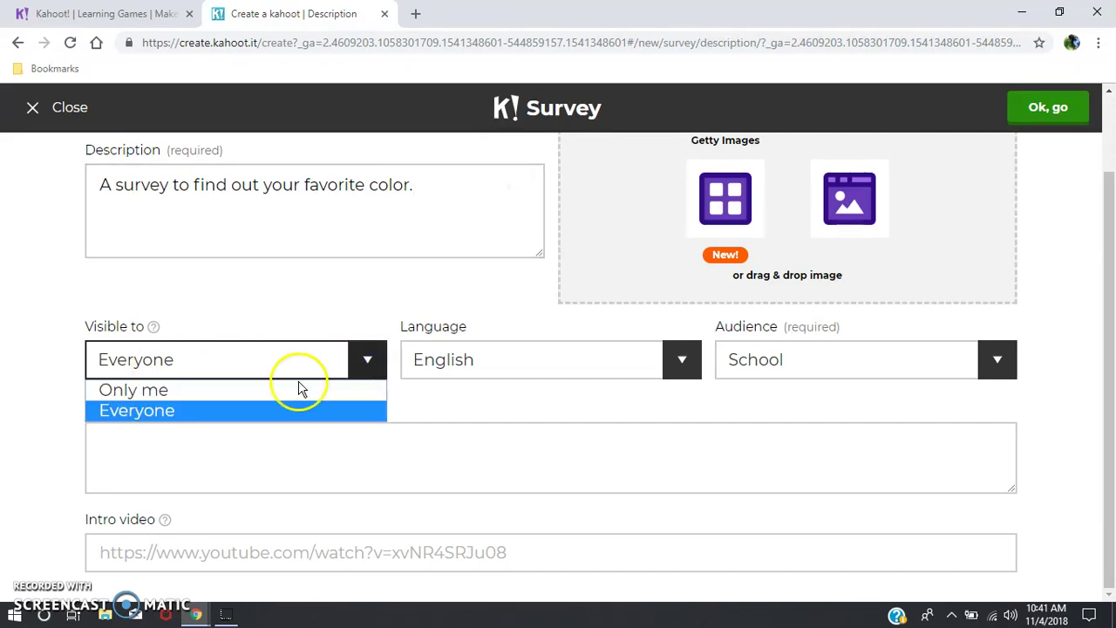
click(147, 409)
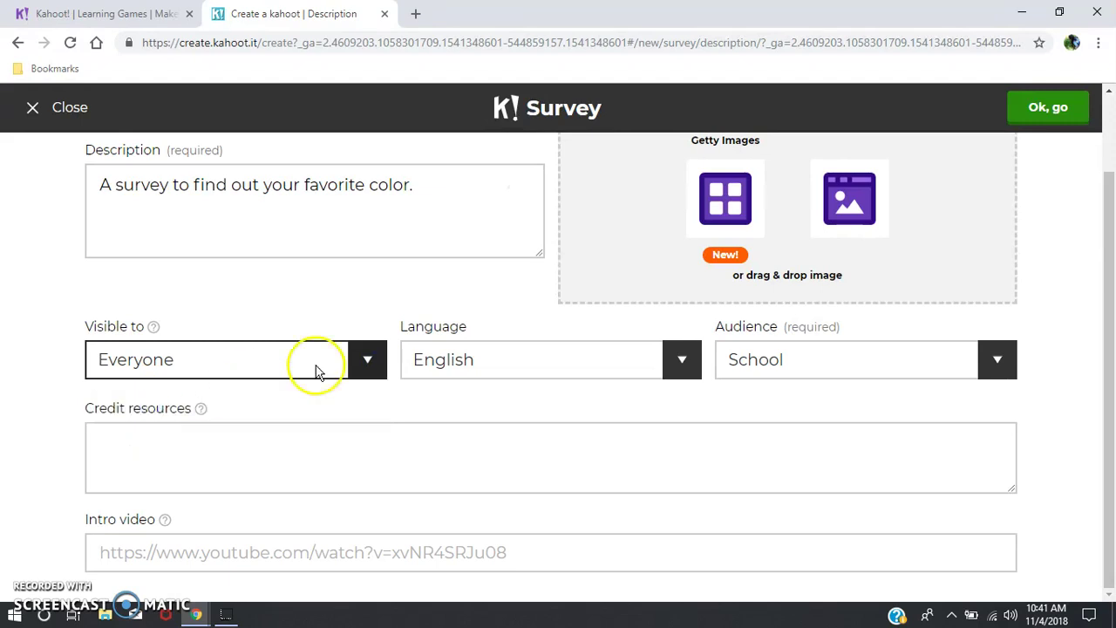
click(678, 371)
scroll(566, 81, down, 8)
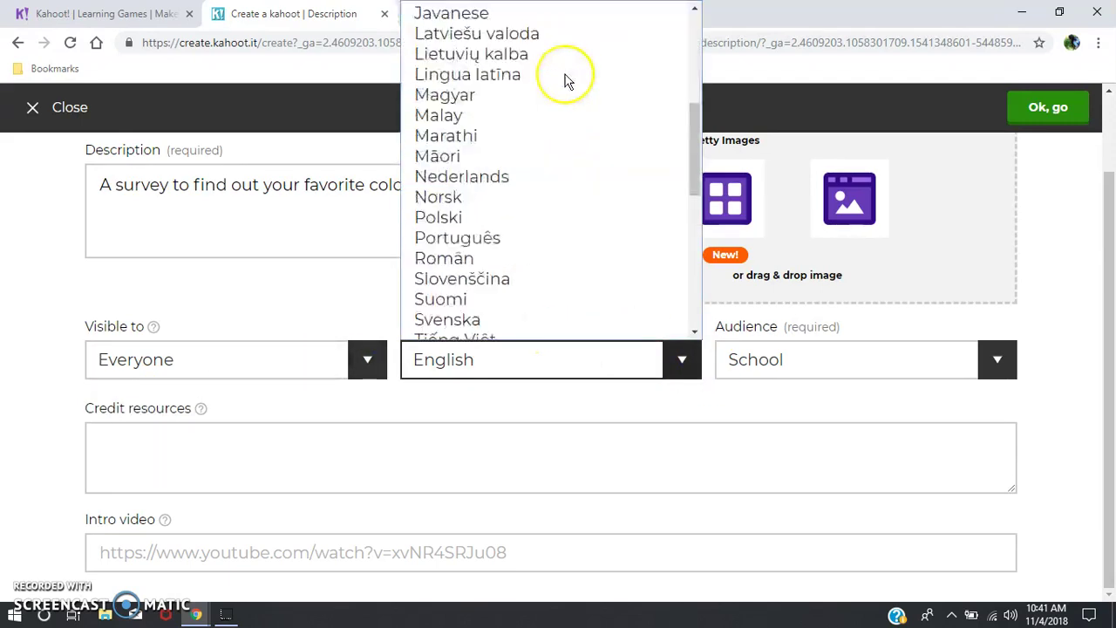
scroll(565, 82, up, 8)
click(678, 375)
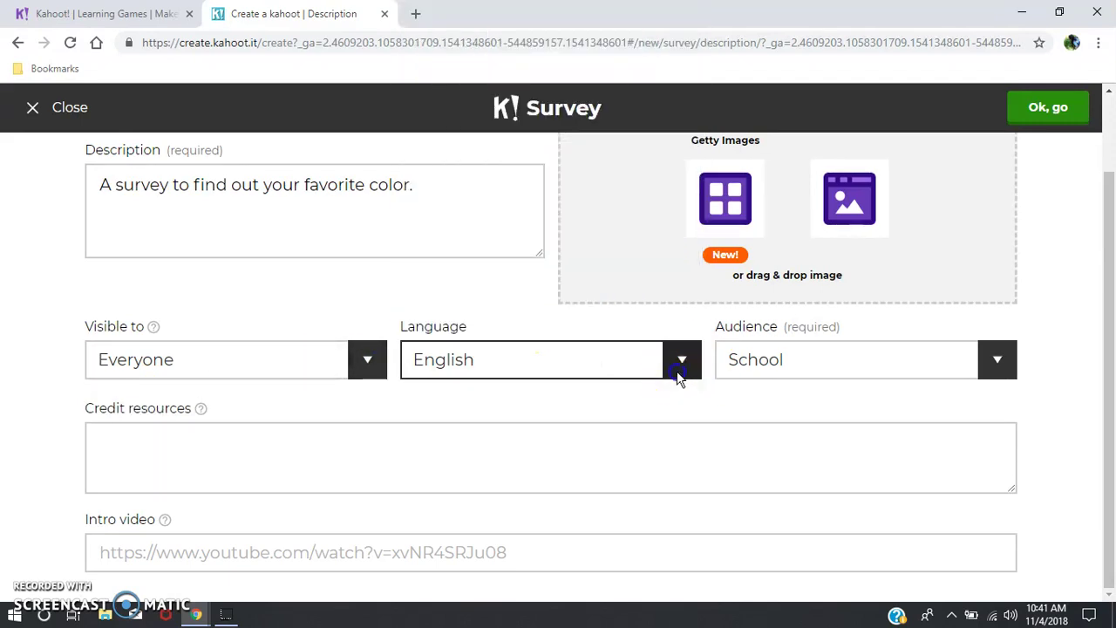
click(1012, 362)
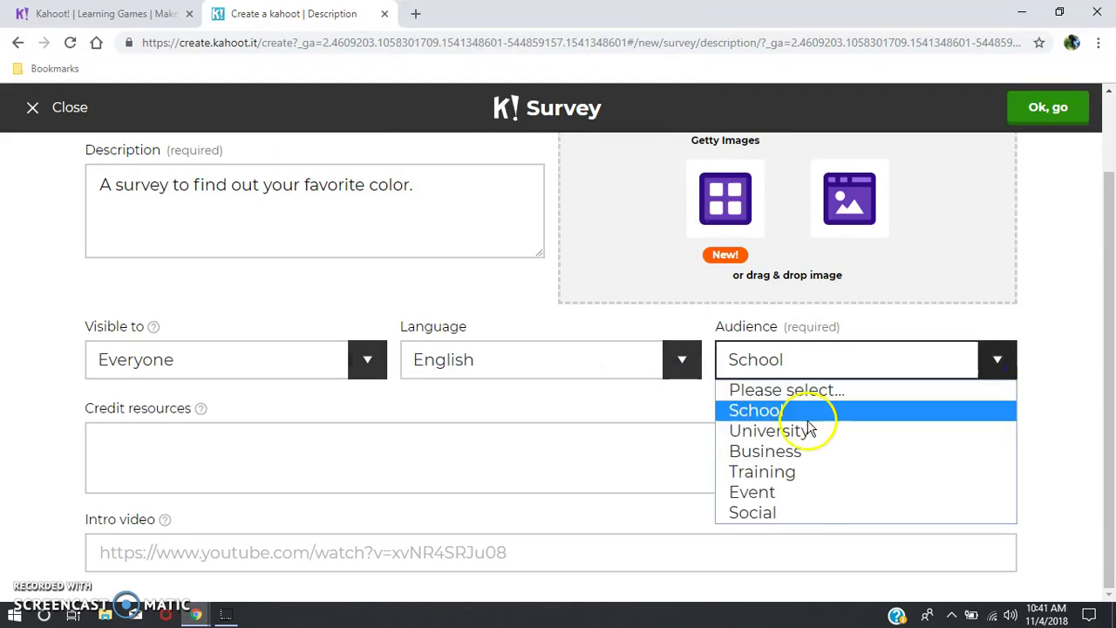
click(745, 415)
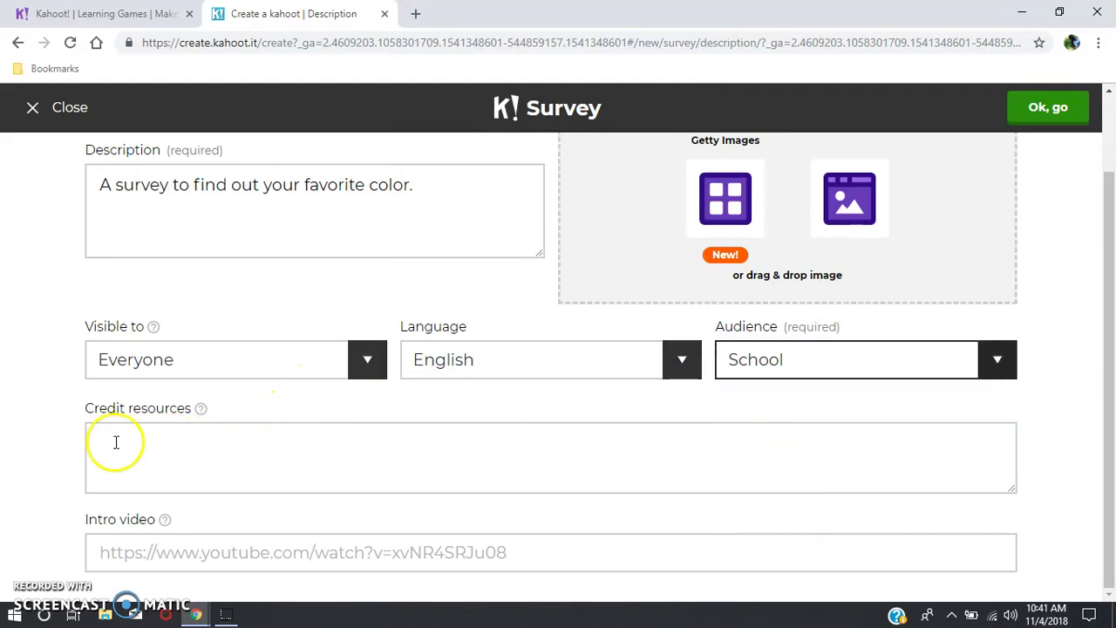
Review the credit resources and intro video fields, then confirm the details with Ok, go
scroll(218, 436, up, 1)
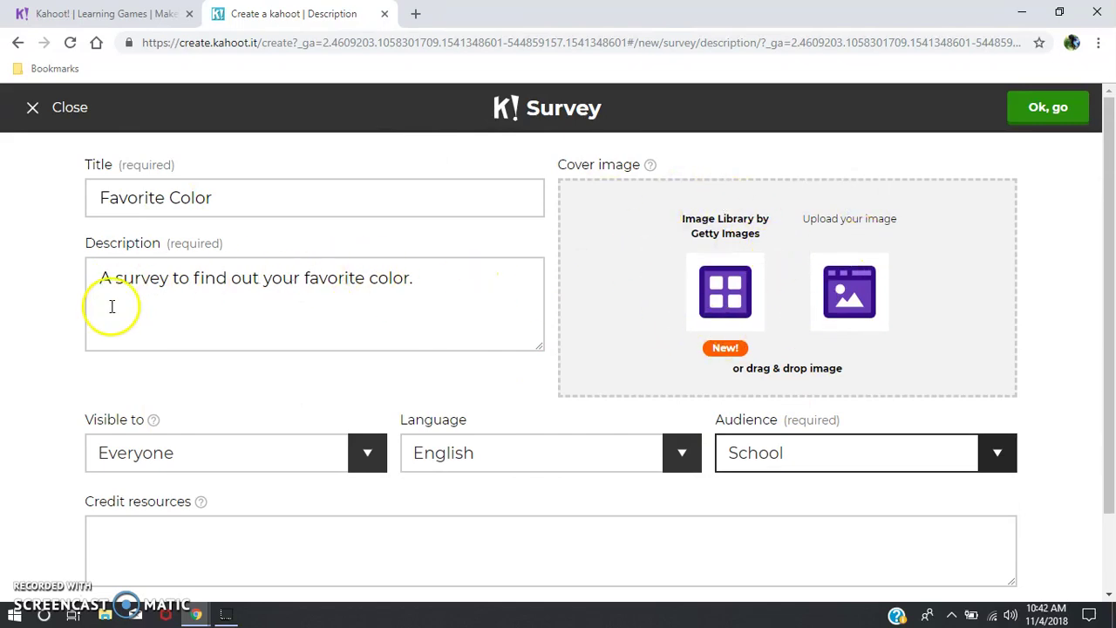
scroll(449, 319, down, 1)
click(155, 458)
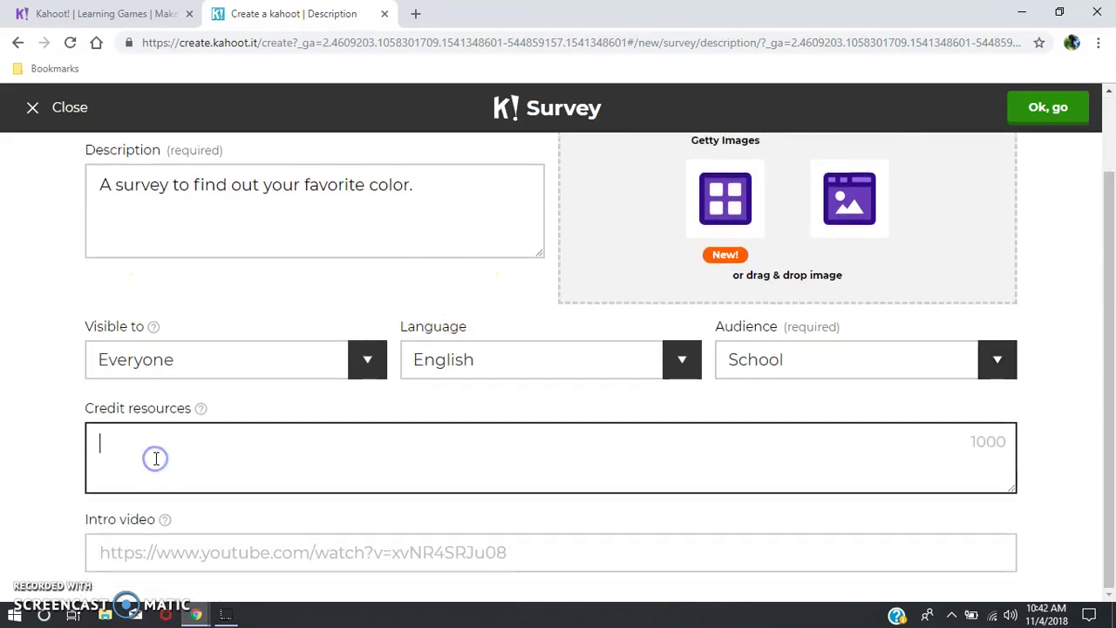
click(181, 559)
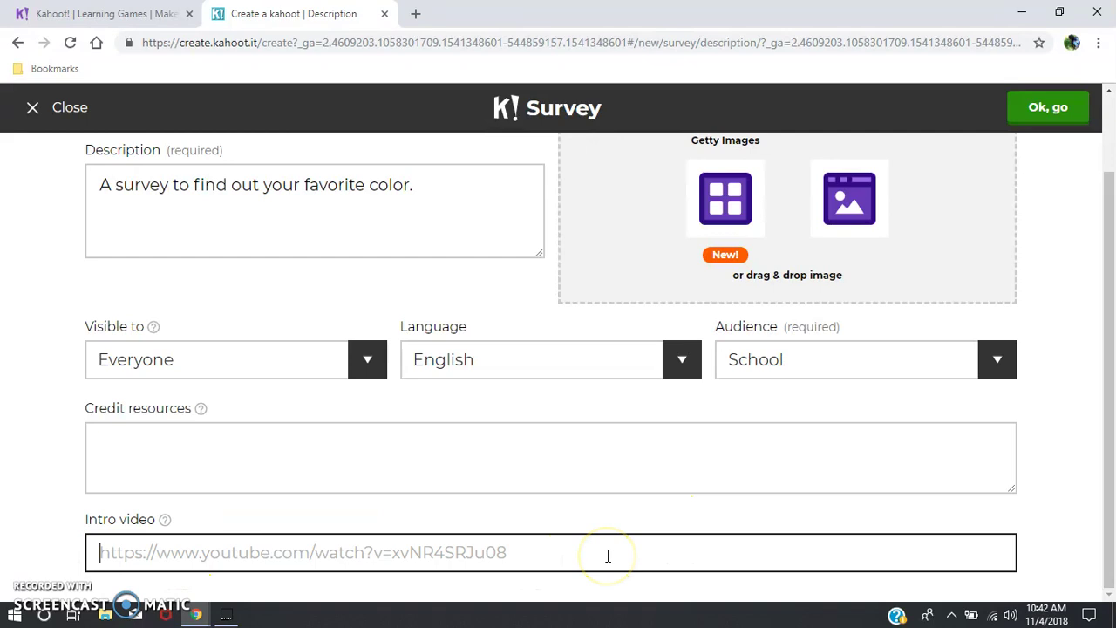
click(1036, 113)
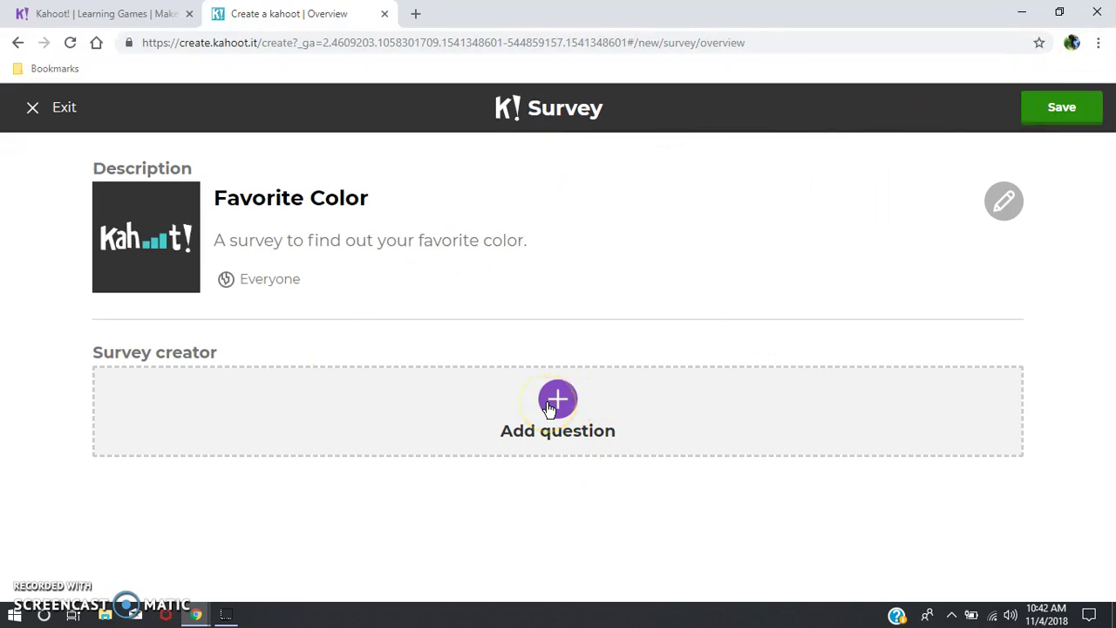
Add Question 1 asking 'Which color do you like the best?' and bring up its time limit options
click(551, 410)
click(206, 209)
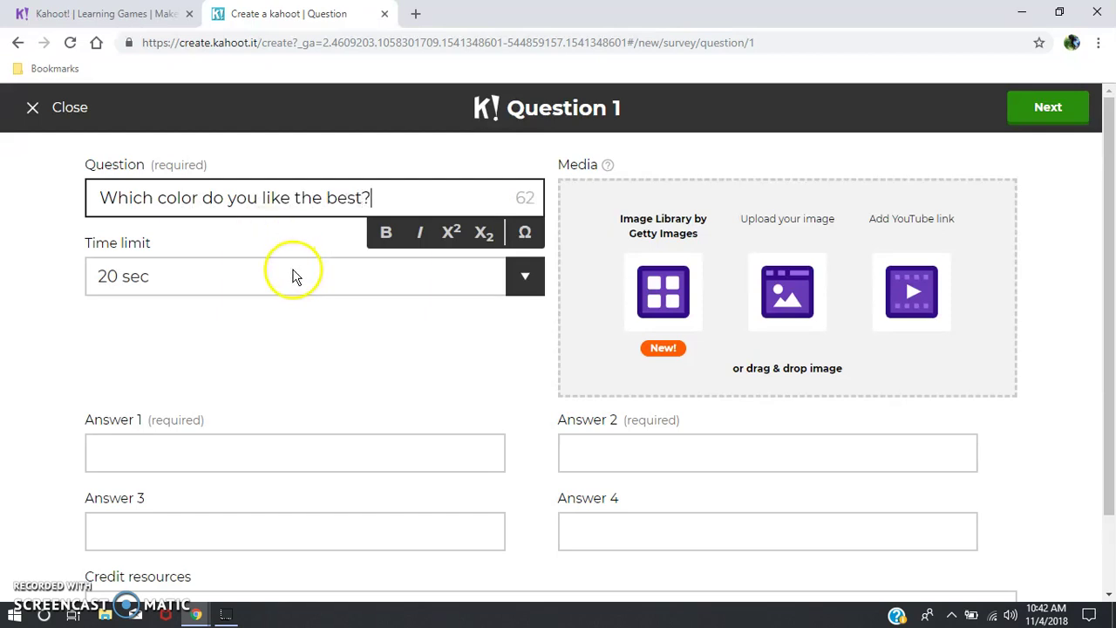
click(357, 270)
click(524, 279)
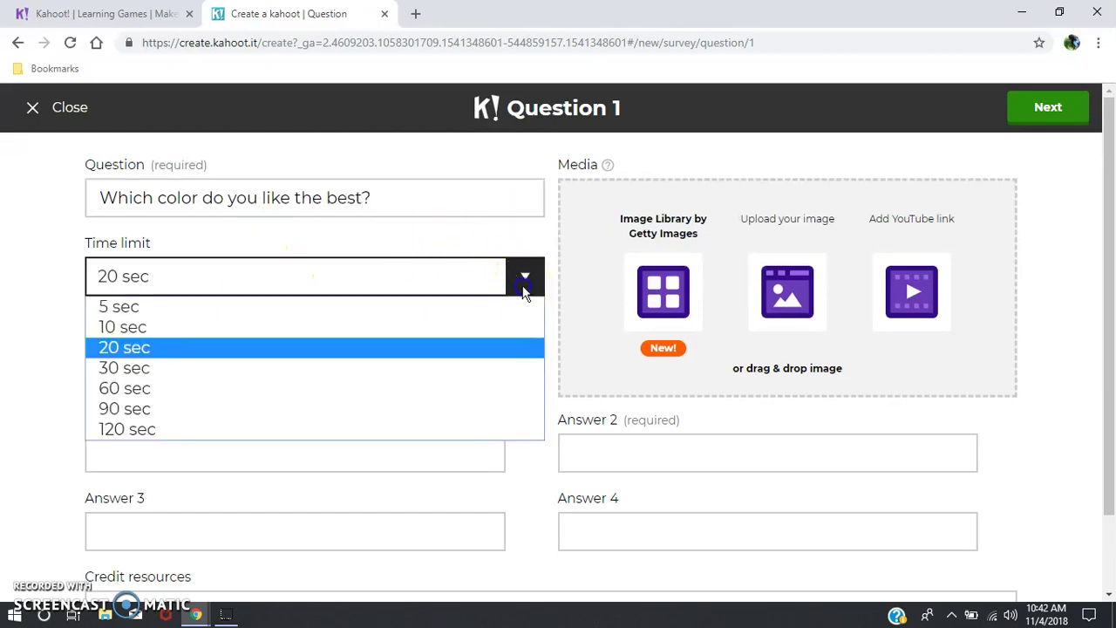
Set a 30 sec time limit and enter answers Red, Blue, Green and Purple
click(133, 368)
scroll(133, 364, down, 1)
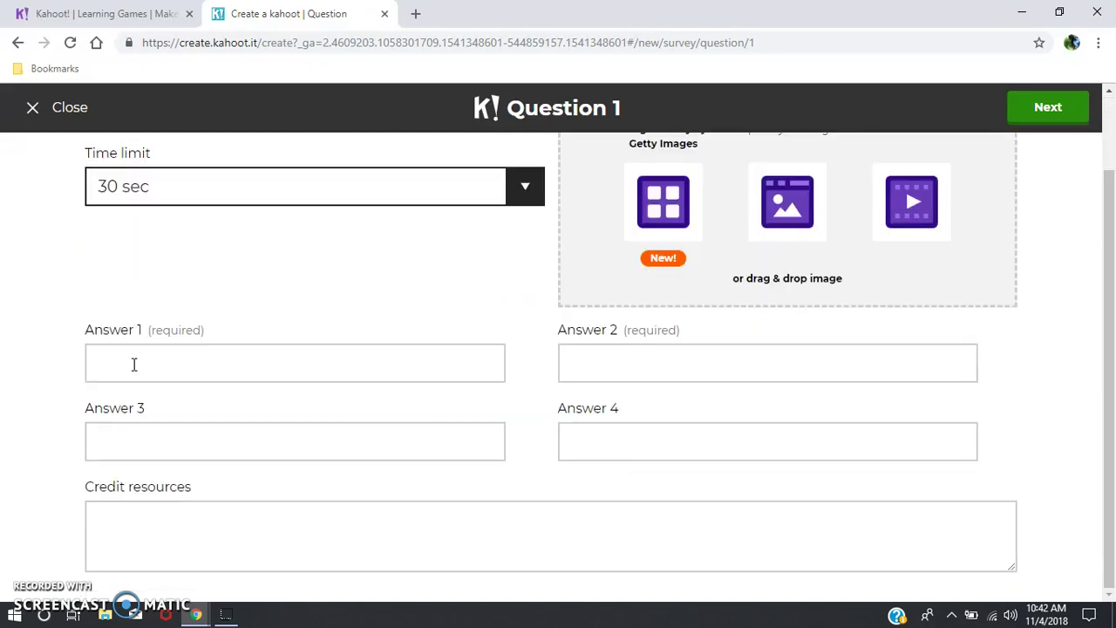
click(133, 364)
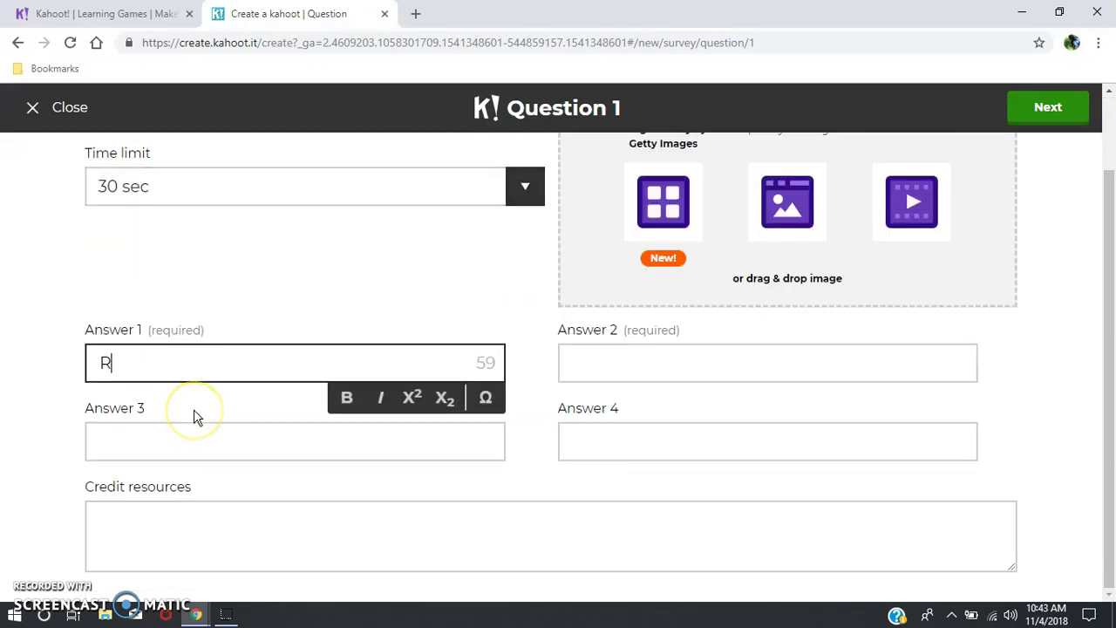
key(Tab)
text(B)
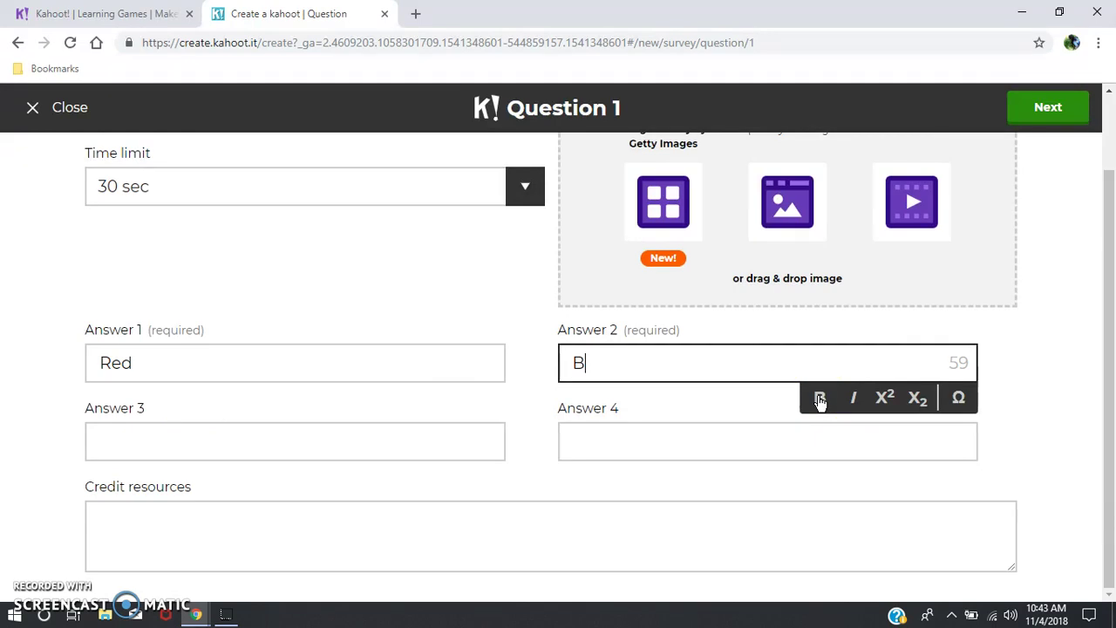
key(Tab)
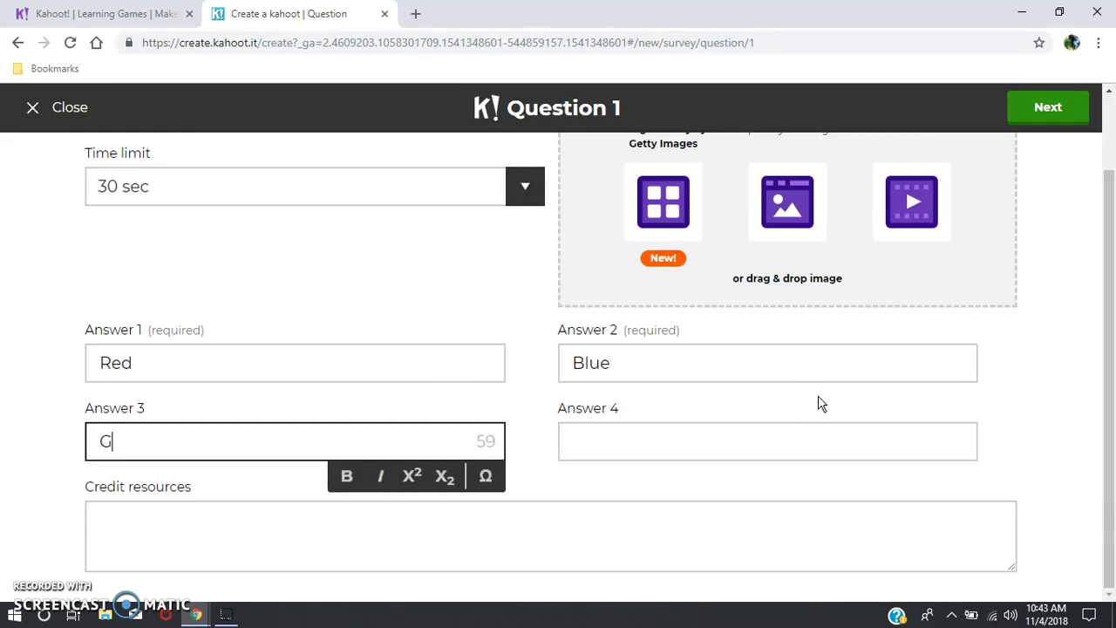
key(Tab)
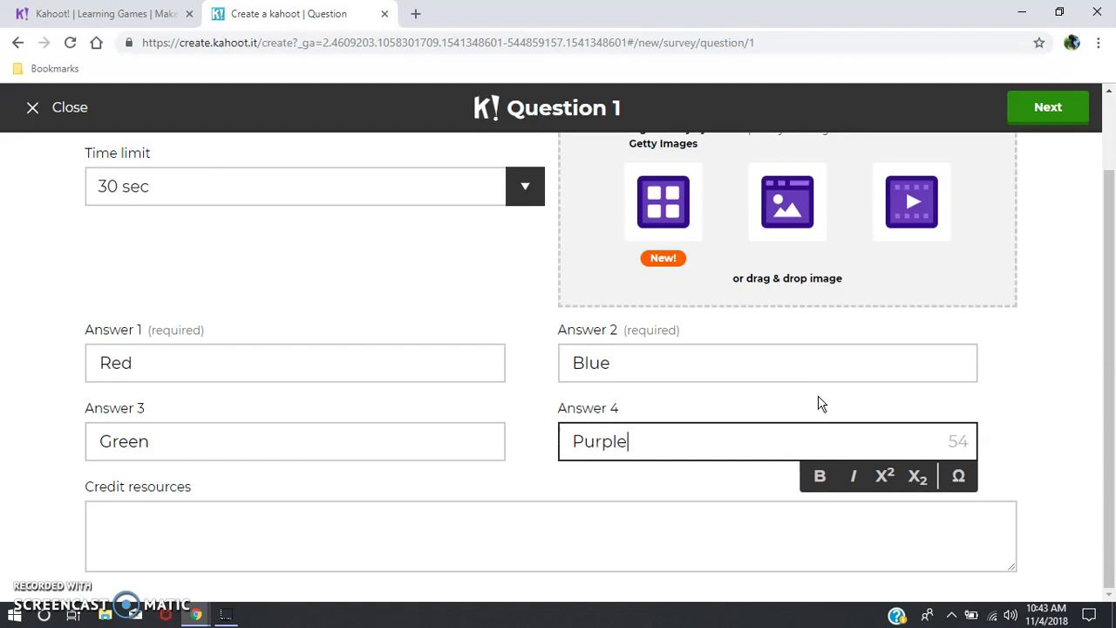
Check the credit resources field, then finish the question with Next
scroll(735, 268, up, 1)
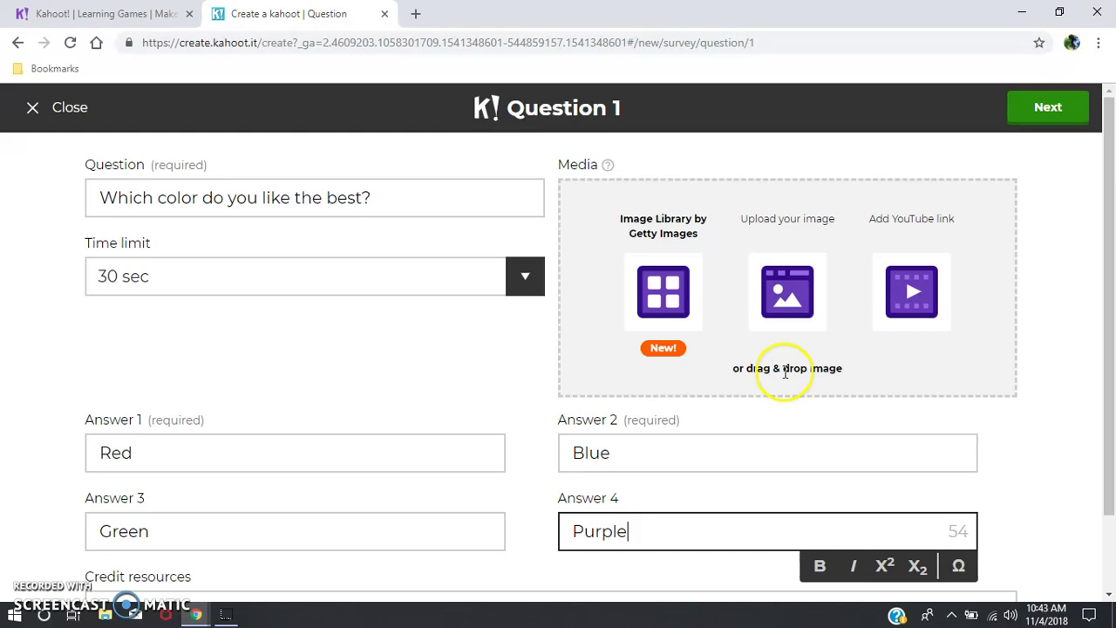
scroll(946, 349, down, 1)
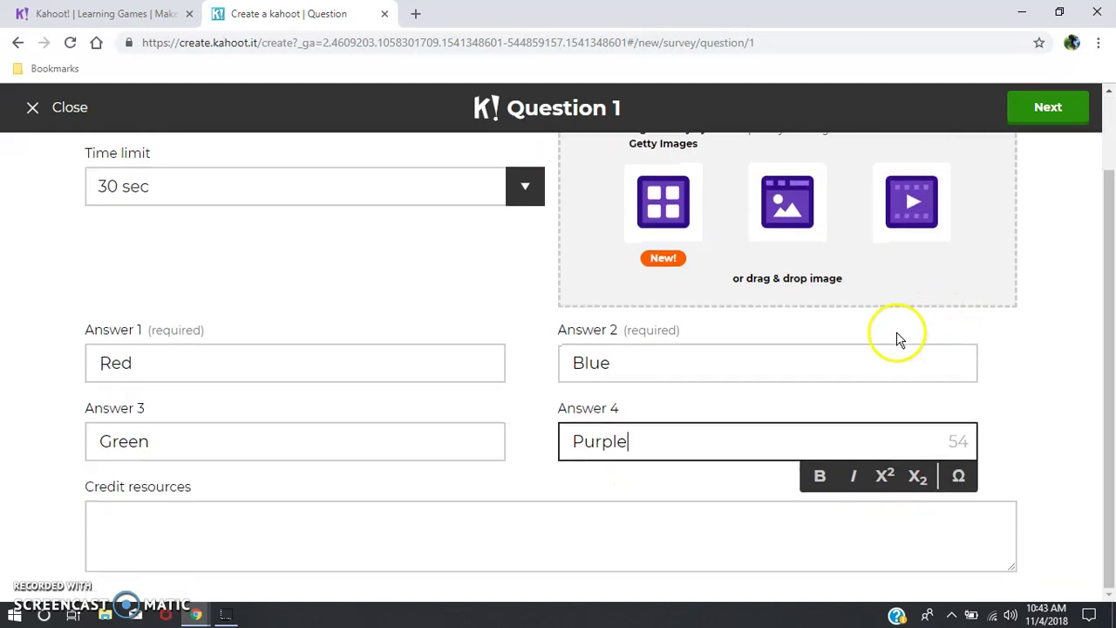
click(197, 527)
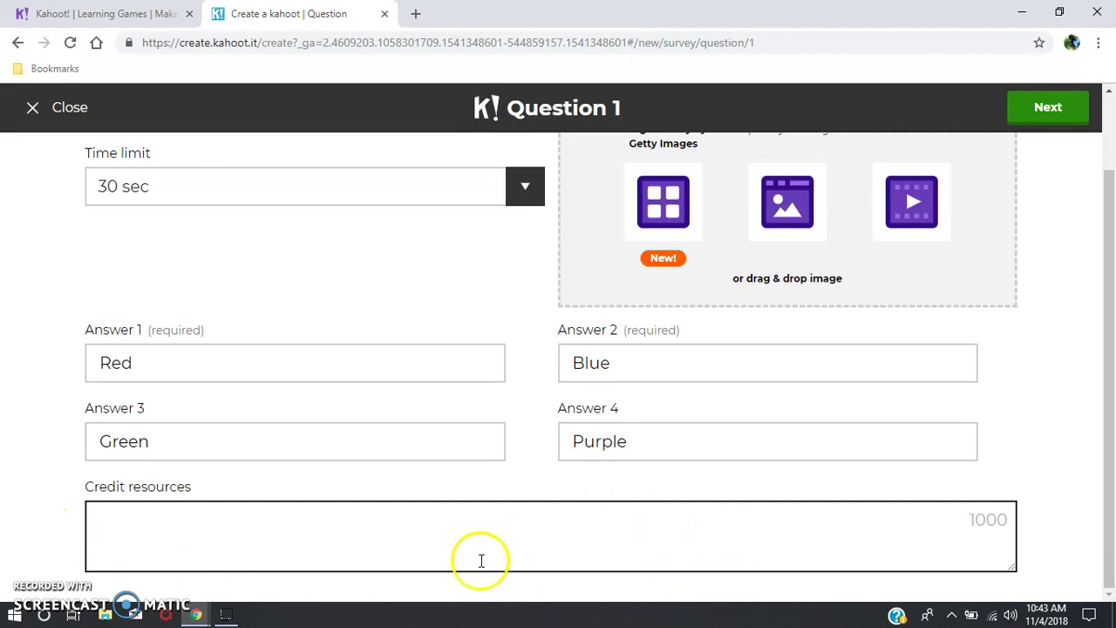
click(1047, 108)
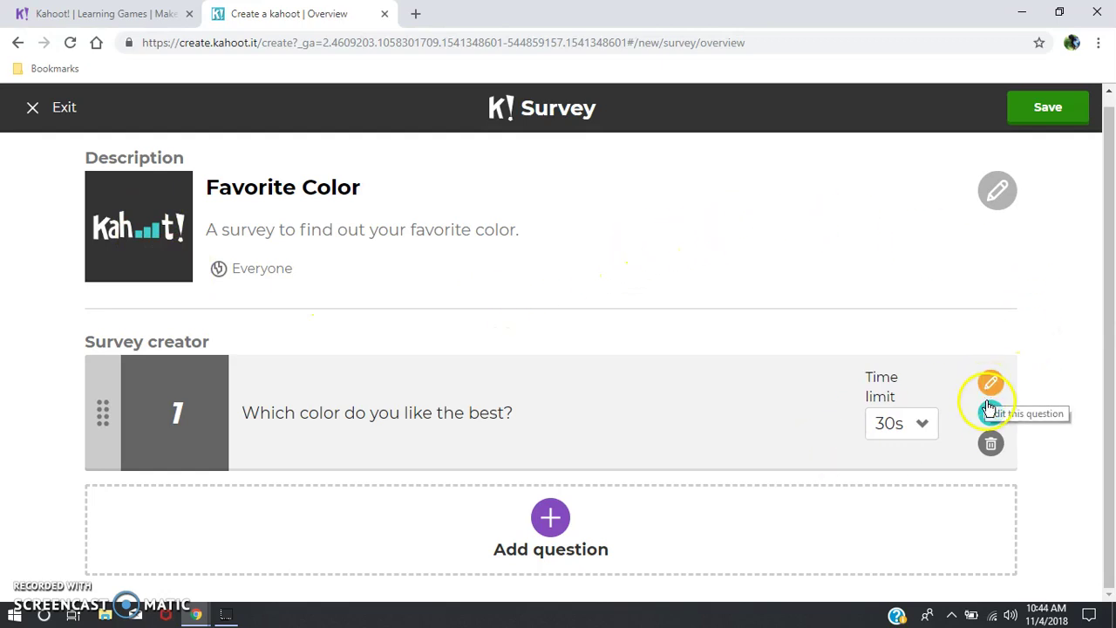
Adjust the overview, then save and publish the one-question 'Favorite Color' survey
click(992, 413)
mouse_move(997, 440)
mouse_down()
mouse_move(997, 398)
mouse_move(984, 538)
mouse_move(998, 421)
mouse_up()
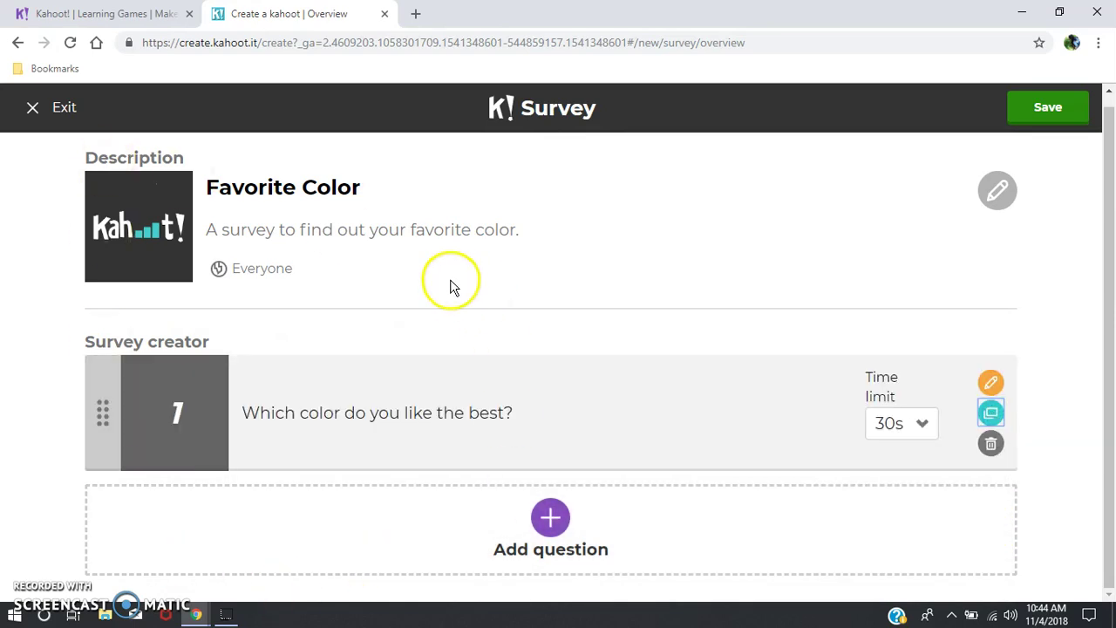
click(1070, 108)
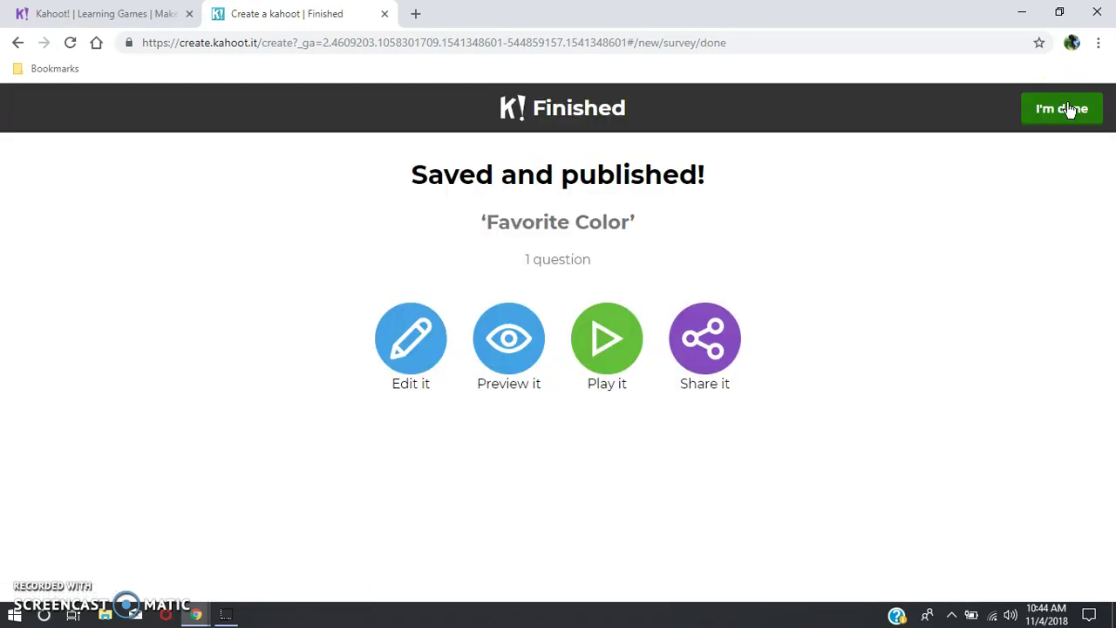
Choose I'm done to reach My Kahoots, where Favorite Color is listed
click(1069, 109)
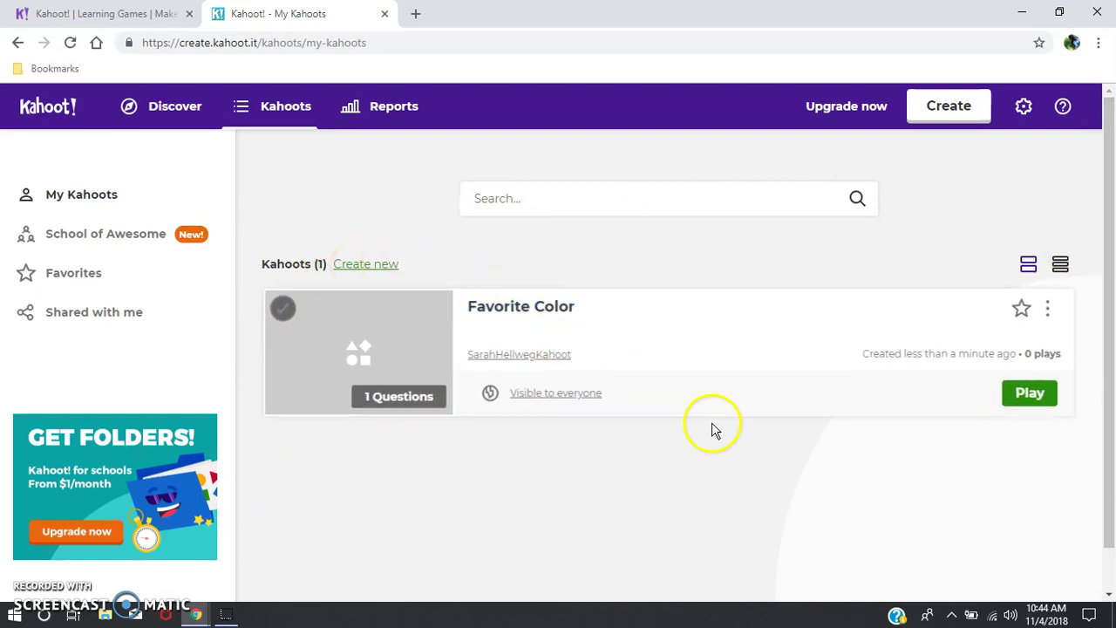
Open and dismiss the Favorite Color card's actions menu, then play it in a new tab
click(1048, 309)
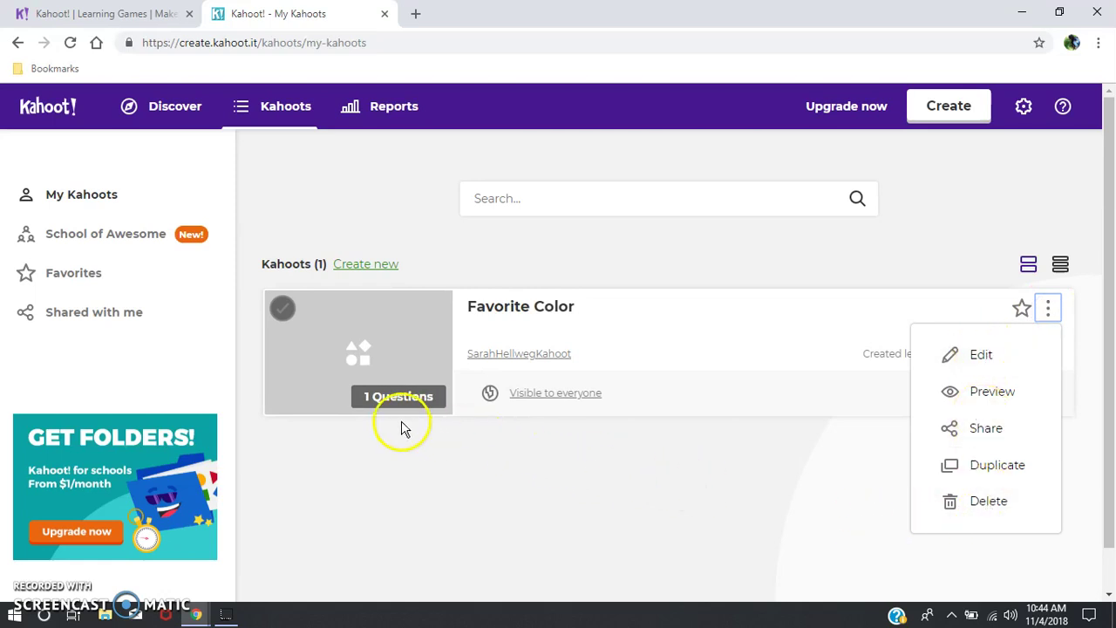
click(476, 452)
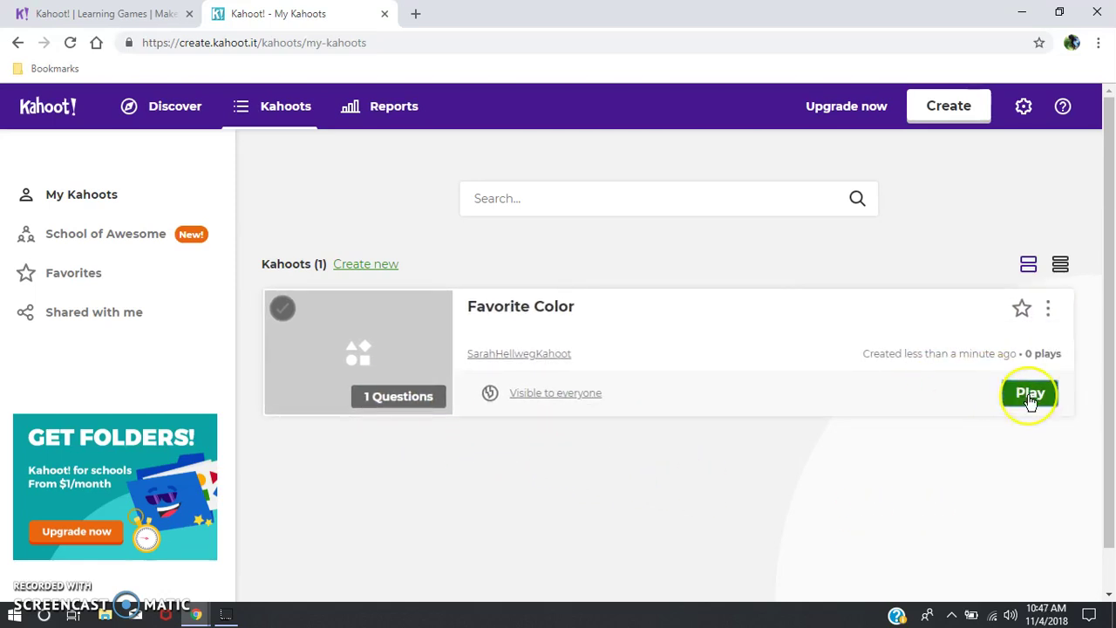
click(1030, 395)
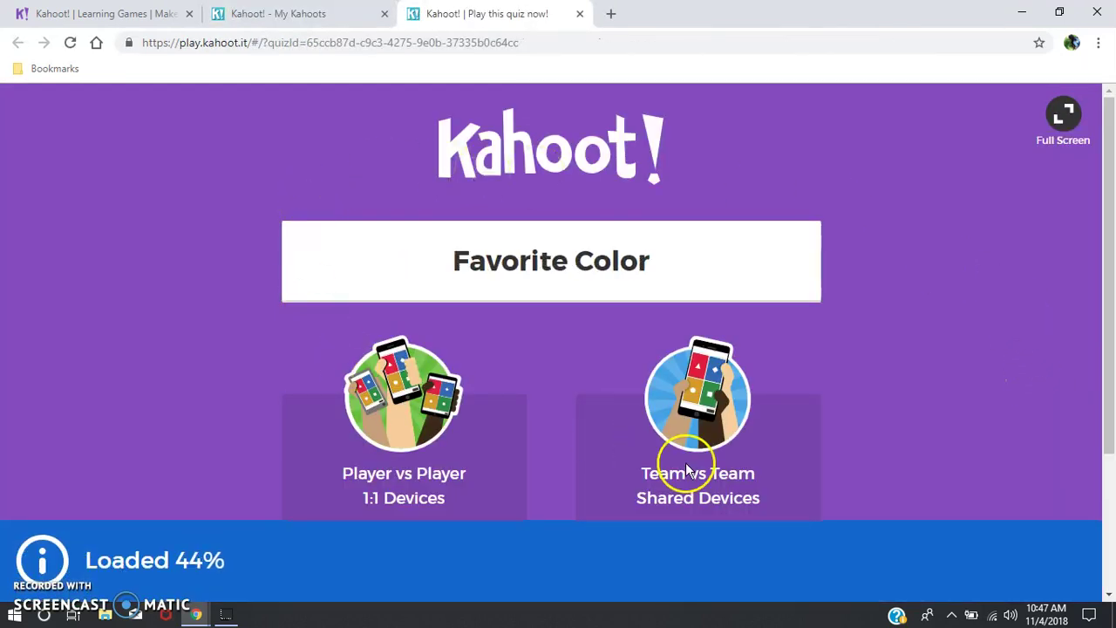
scroll(872, 331, down, 2)
scroll(488, 463, down, 1)
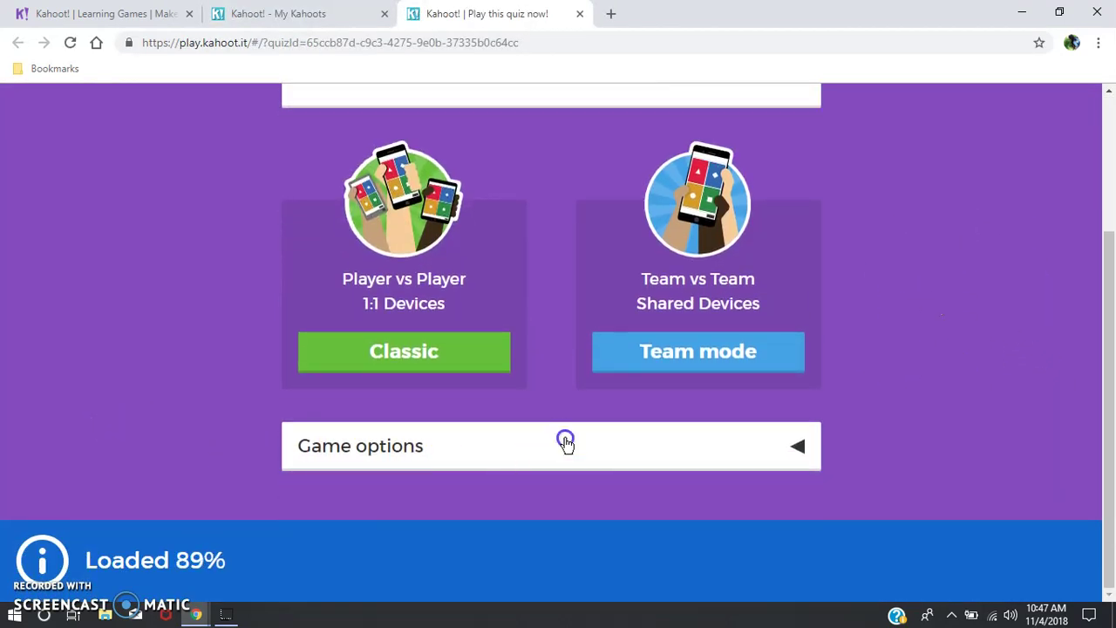
click(566, 438)
scroll(564, 441, down, 3)
scroll(565, 437, down, 2)
scroll(564, 437, up, 6)
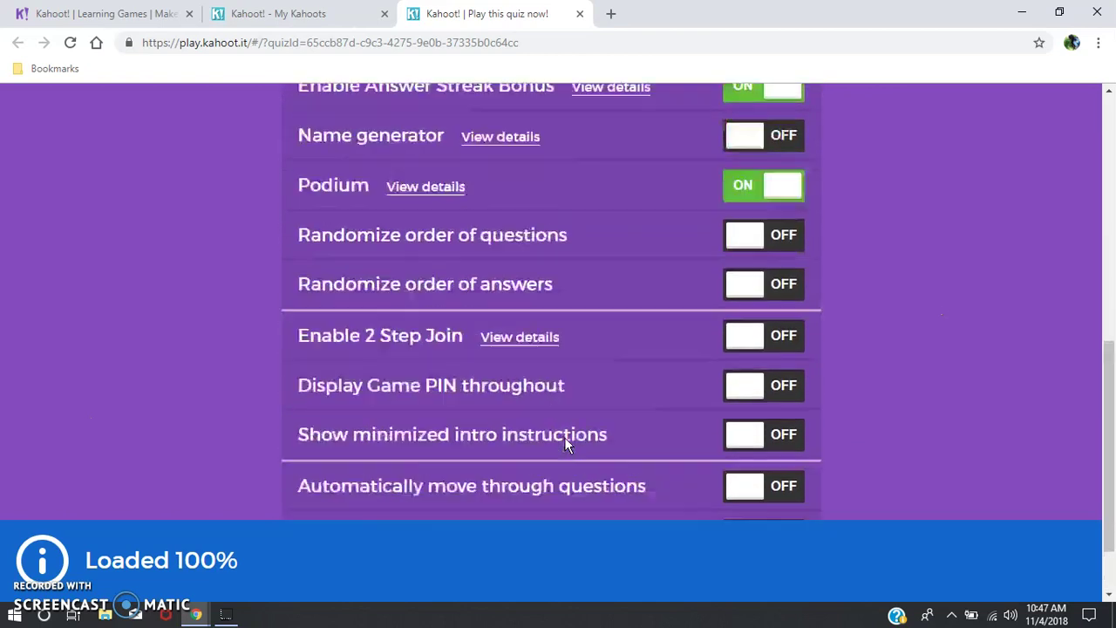
click(605, 449)
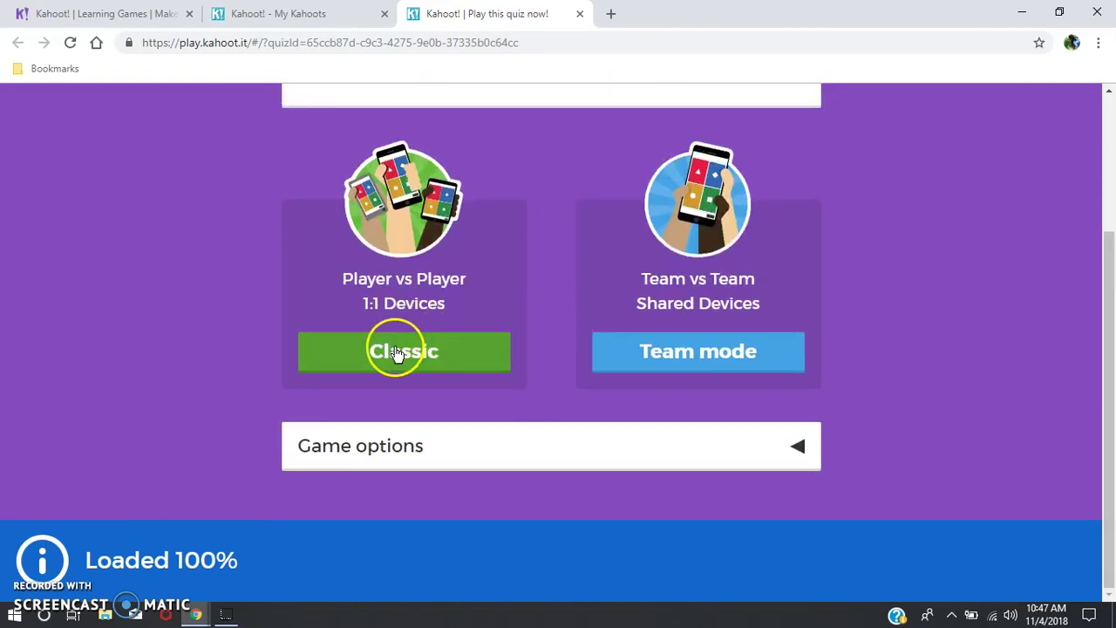
scroll(748, 369, up, 2)
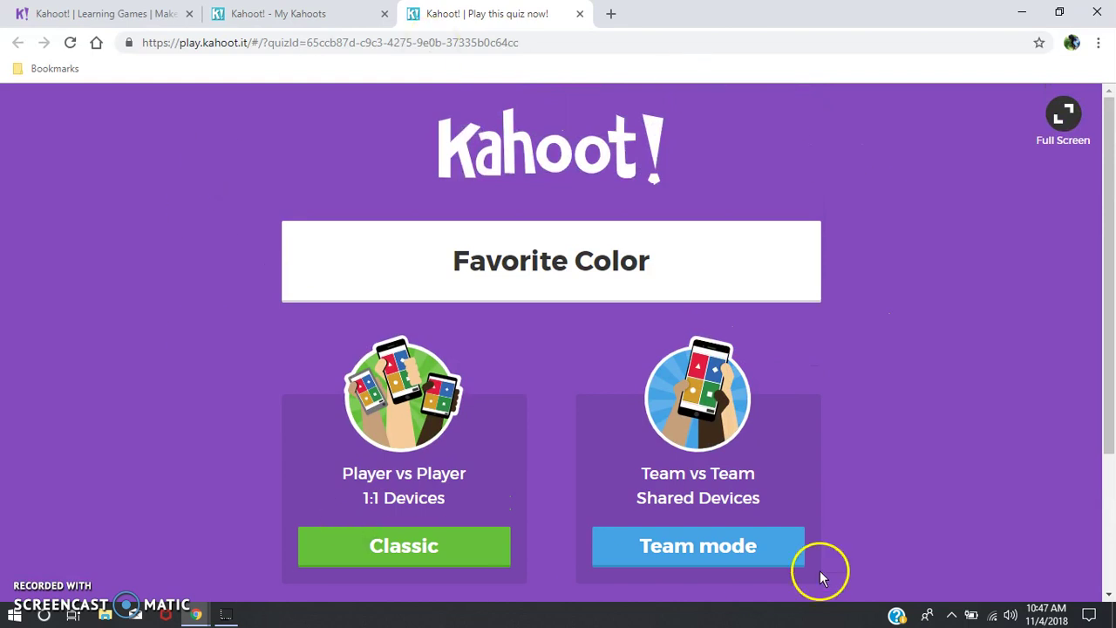